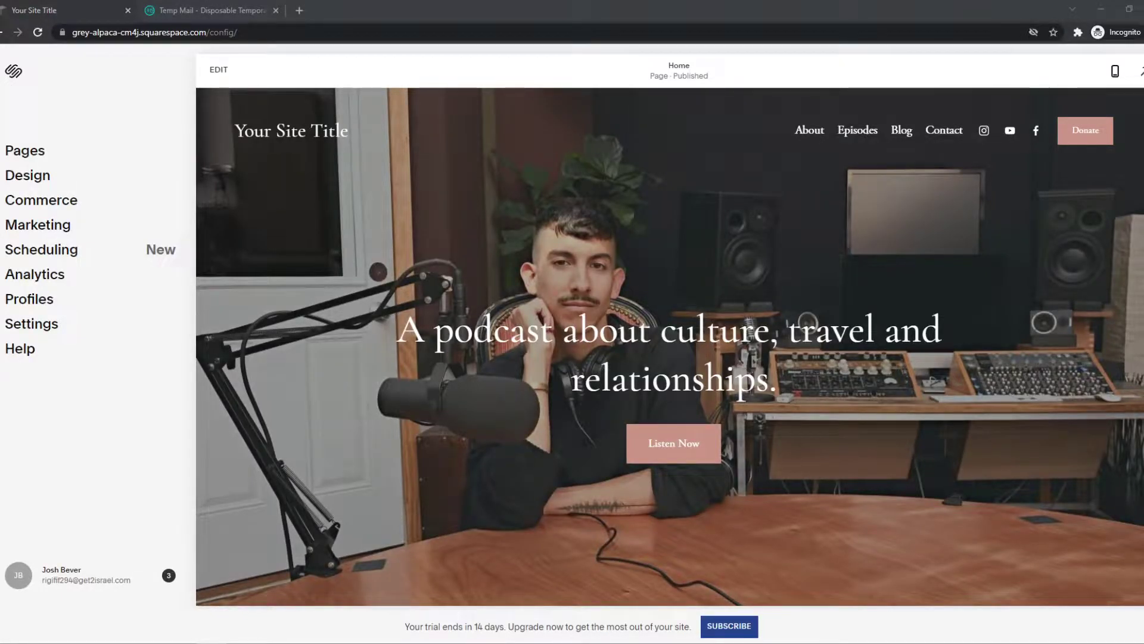
scroll(749, 500, down, 2)
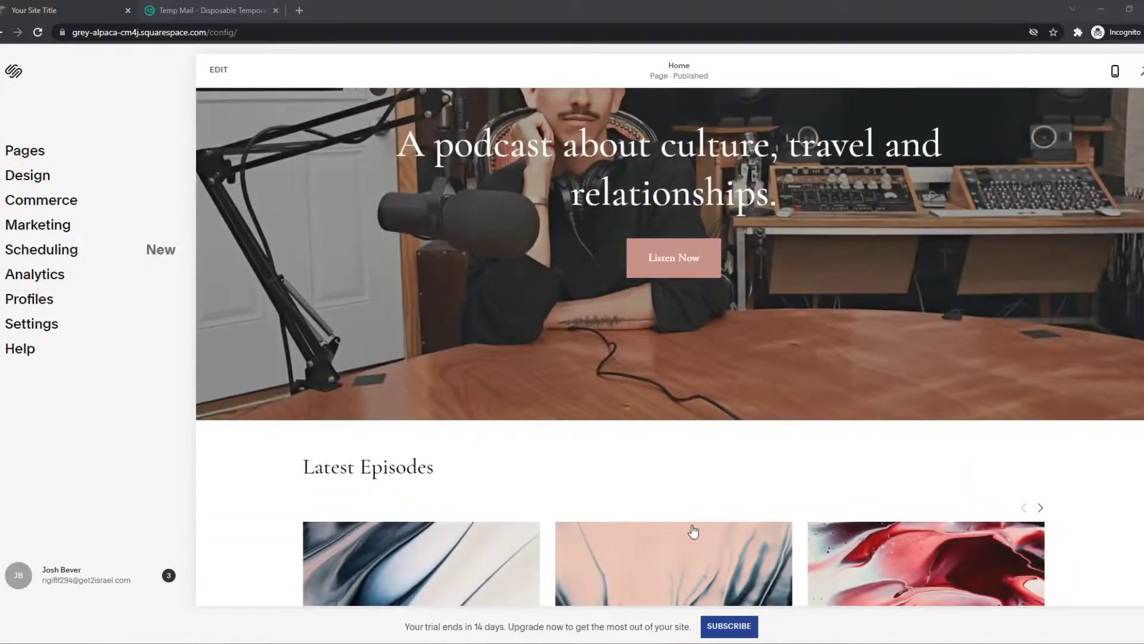
scroll(690, 536, up, 2)
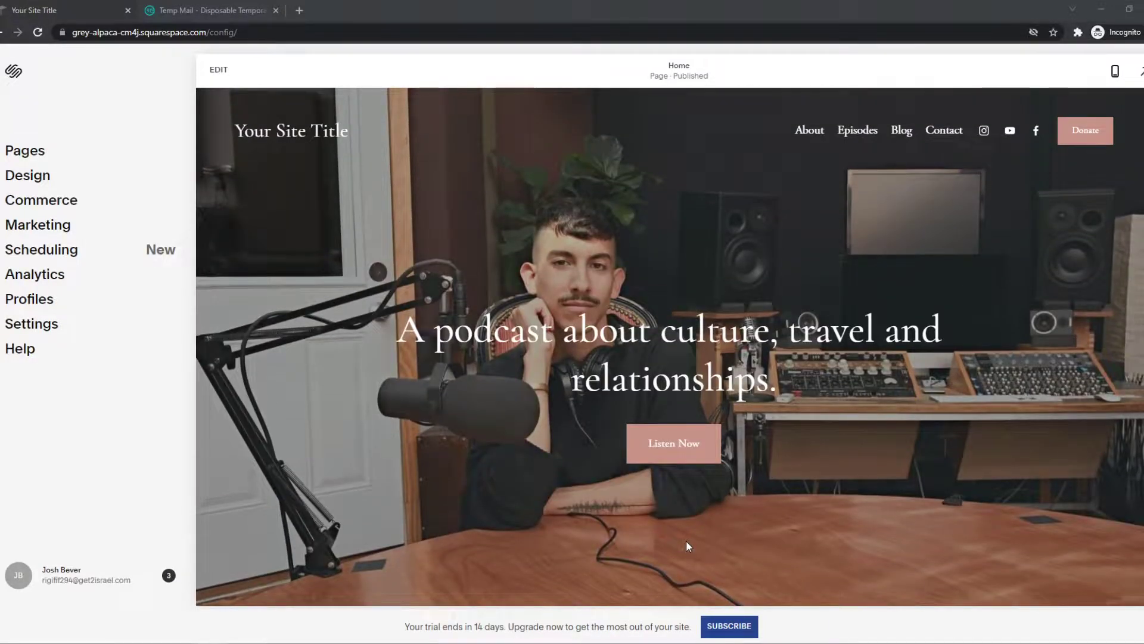
mouse_move(401, 328)
mouse_down()
mouse_move(776, 332)
mouse_move(849, 384)
mouse_up()
Go to Design > Custom CSS and place the cursor in its empty code editor.
click(807, 422)
scroll(807, 422, down, 2)
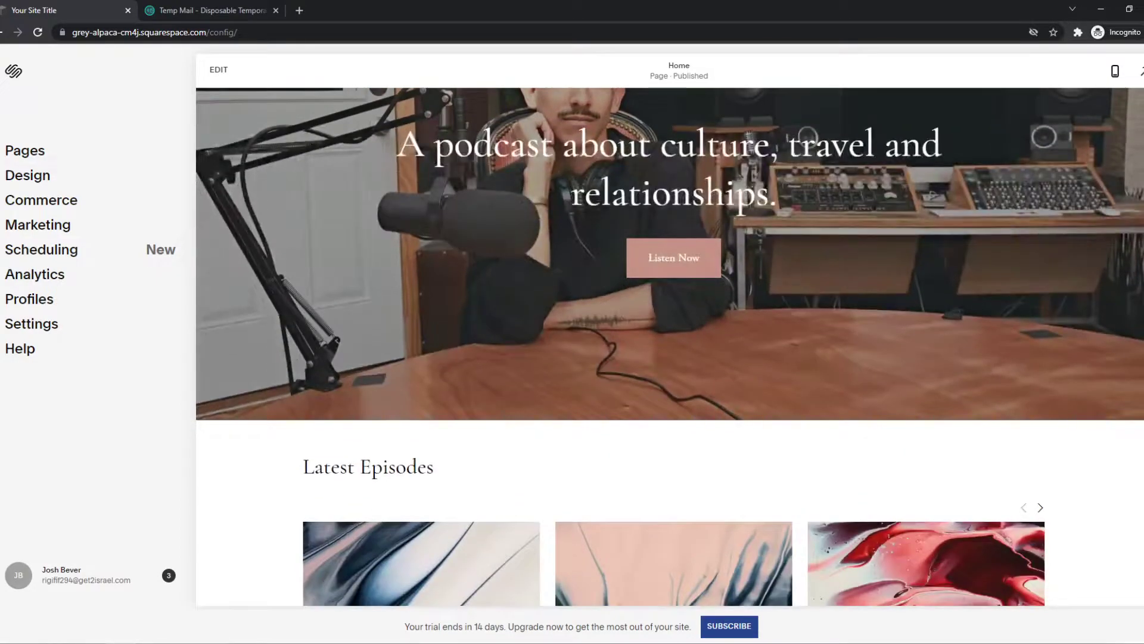
scroll(638, 288, up, 2)
scroll(638, 289, down, 3)
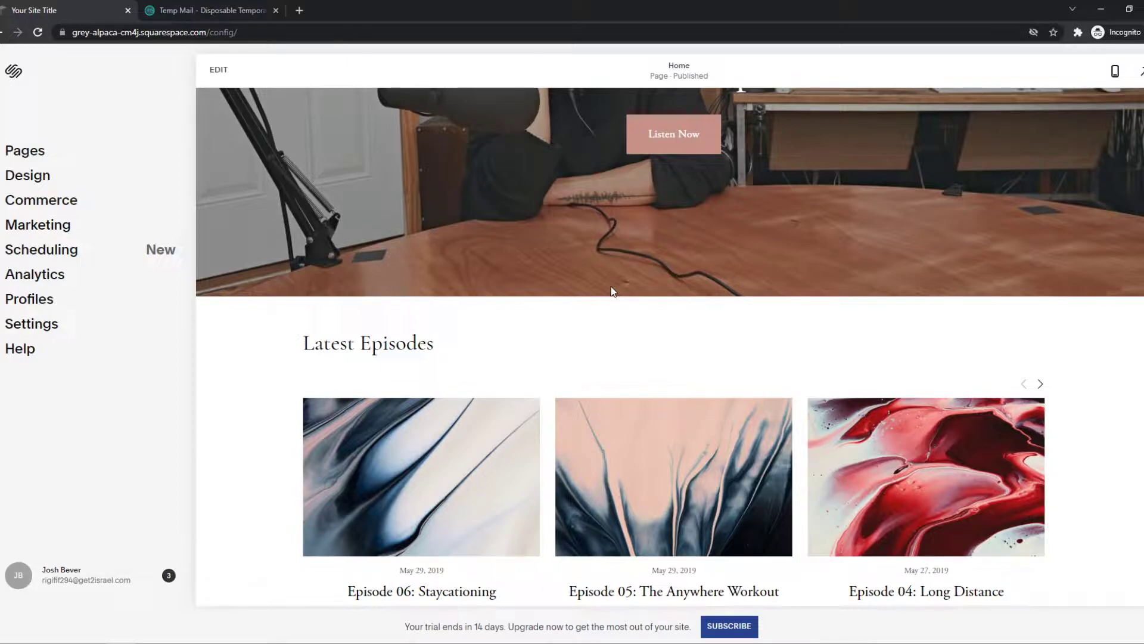
scroll(625, 333, up, 3)
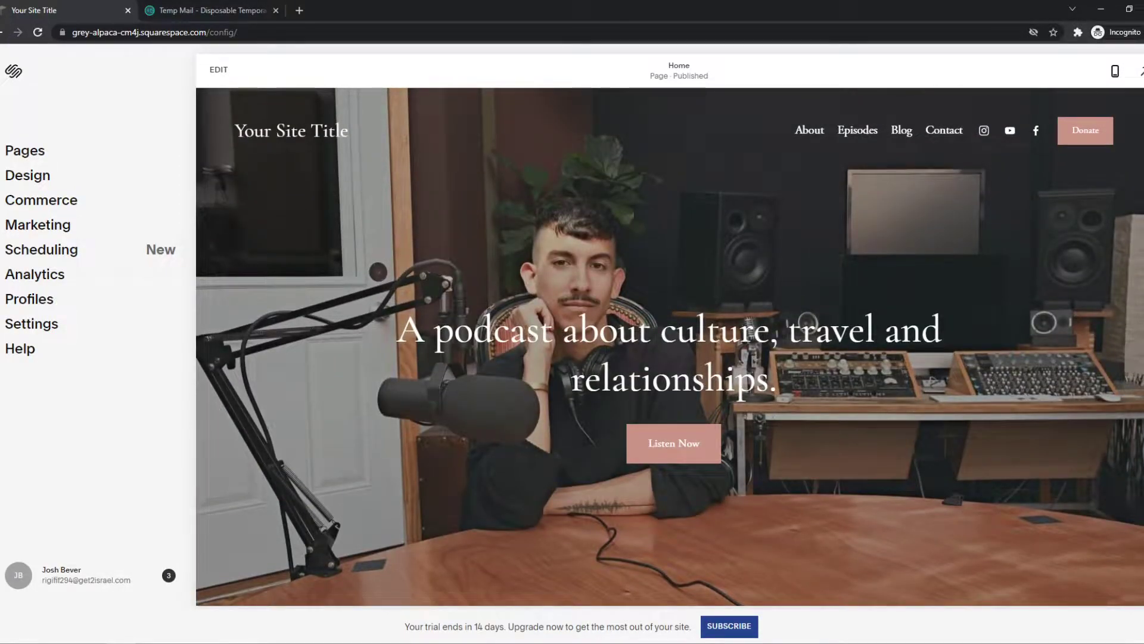
scroll(723, 192, down, 2)
scroll(753, 282, up, 2)
click(28, 175)
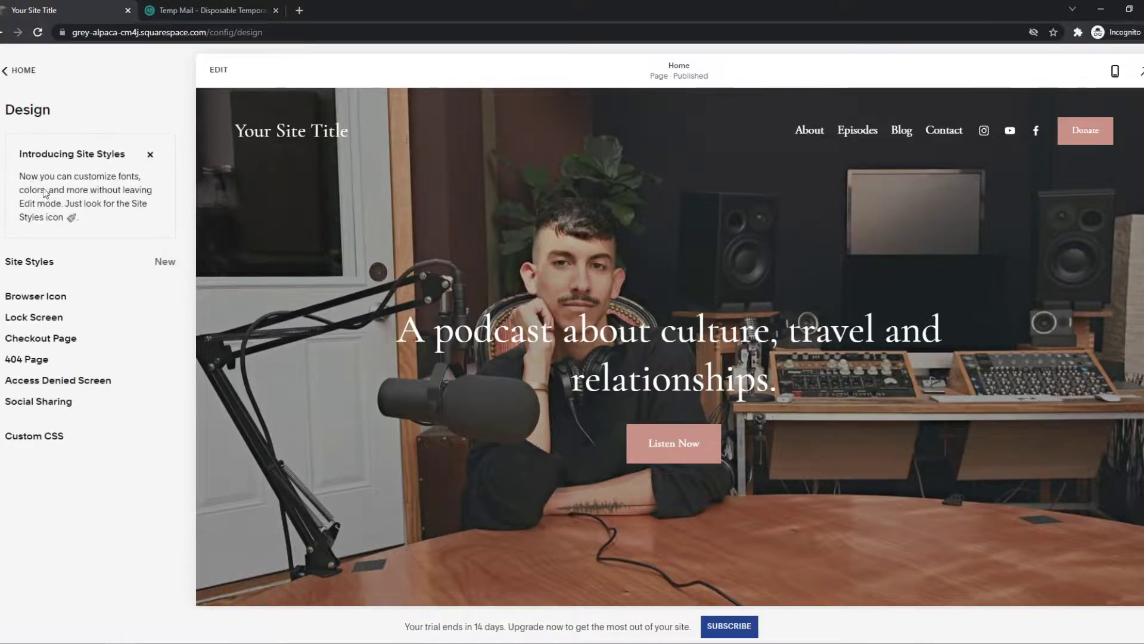
click(62, 436)
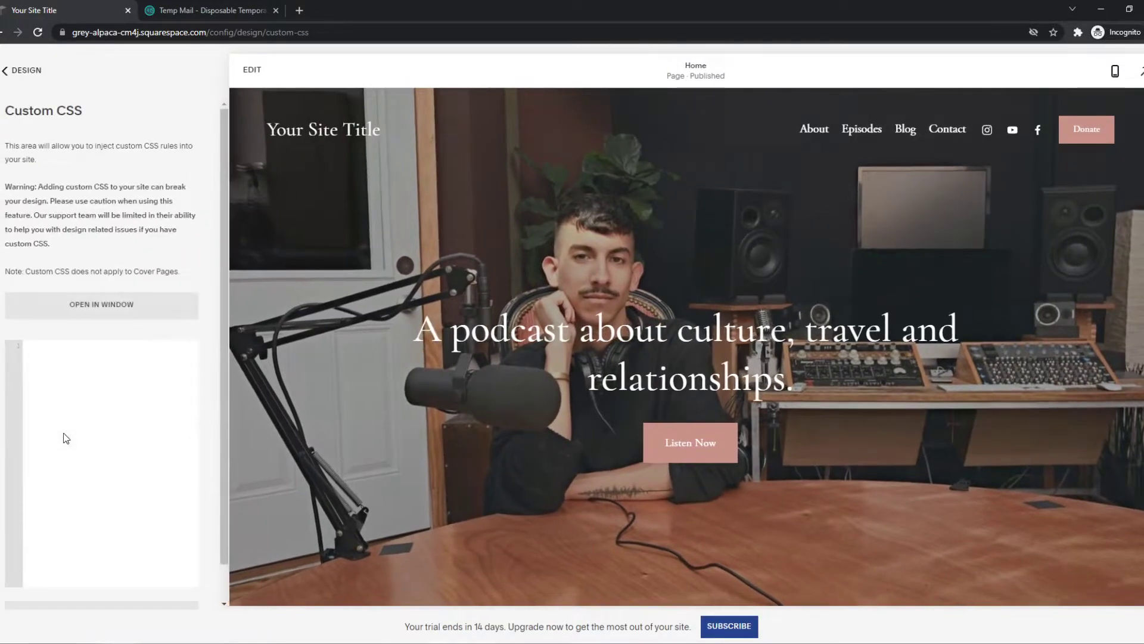
click(64, 437)
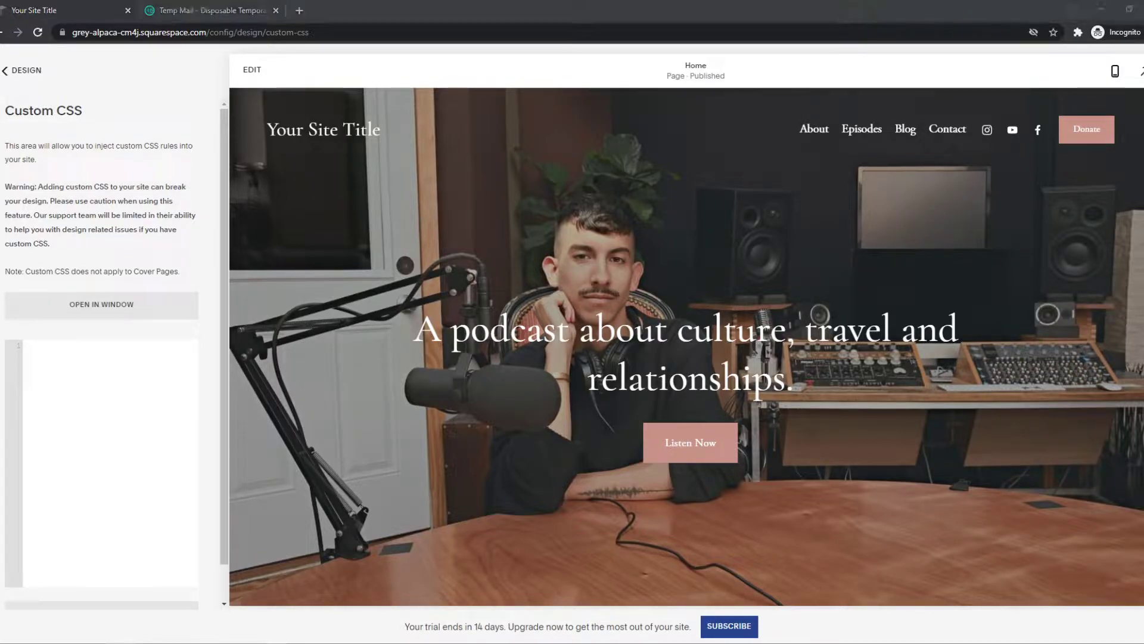
click(63, 349)
text(@font-face{ 	font-family: 'Supra-NormalMezzoItalic'; 	src: url (' '); 	font-weight: regular; }  h2 { 	font-family: 'Supra-NormalMezzoItalic';)
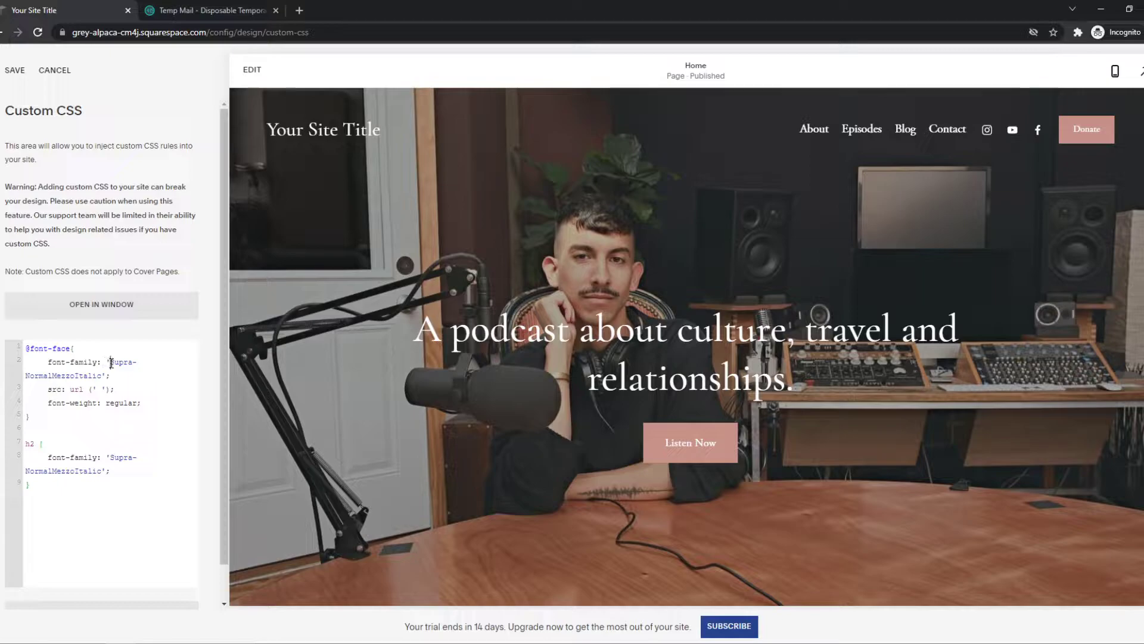
drag(107, 361, 104, 375)
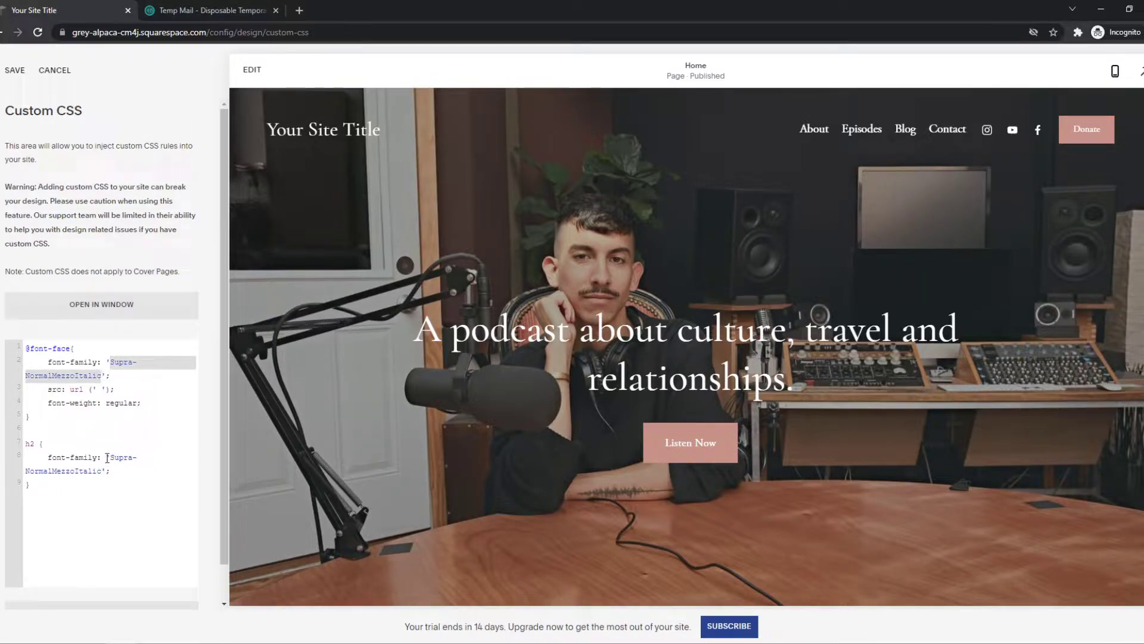
drag(107, 457, 106, 474)
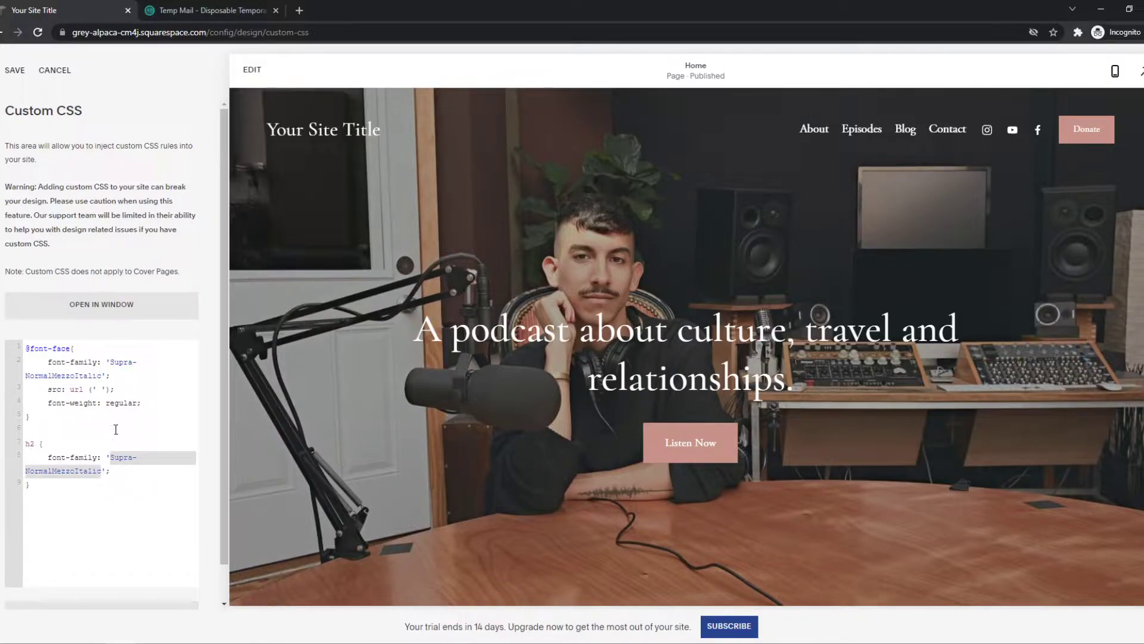
scroll(112, 433, down, 1)
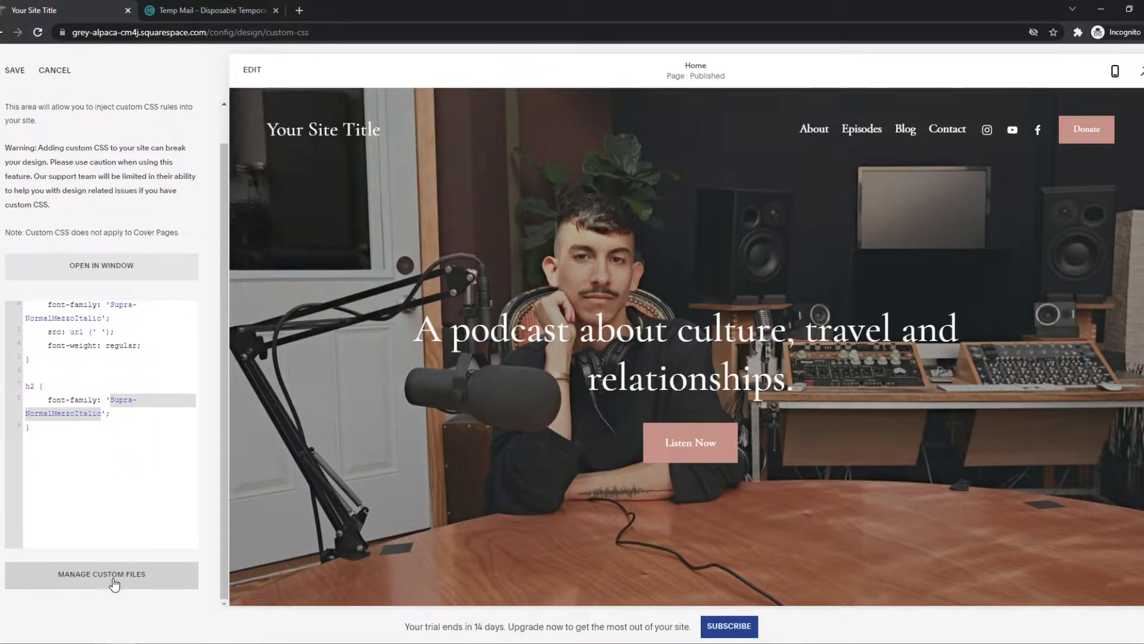
Upload Supra-NormalMezzoItalic.ttf as a custom file via Add images or fonts.
click(133, 577)
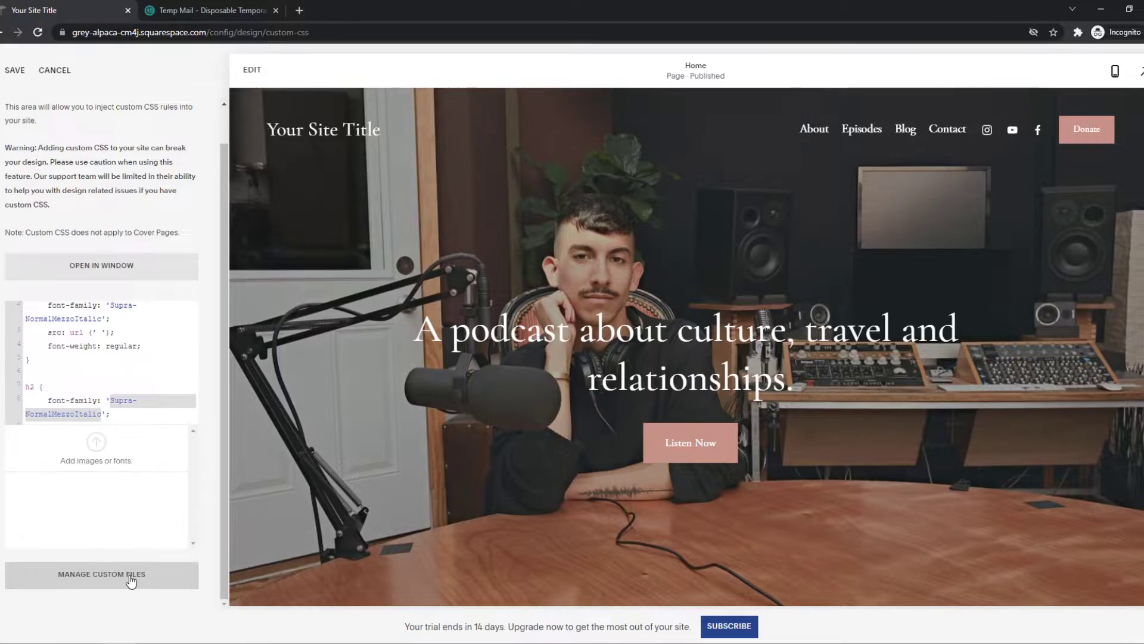
click(92, 461)
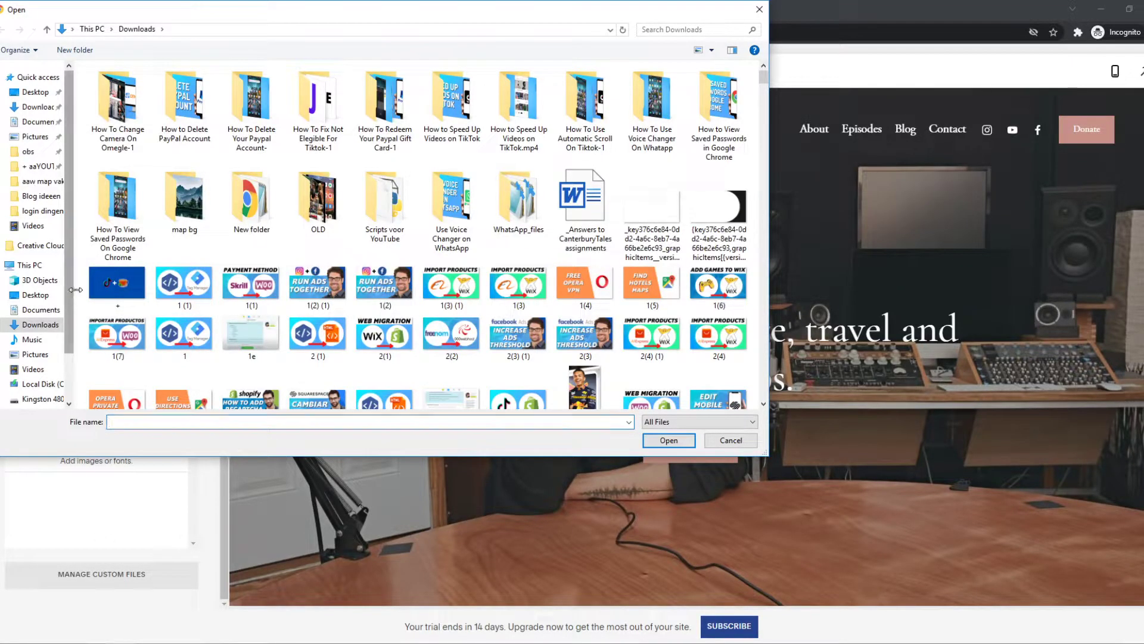
drag(74, 288, 64, 289)
click(131, 423)
text(s)
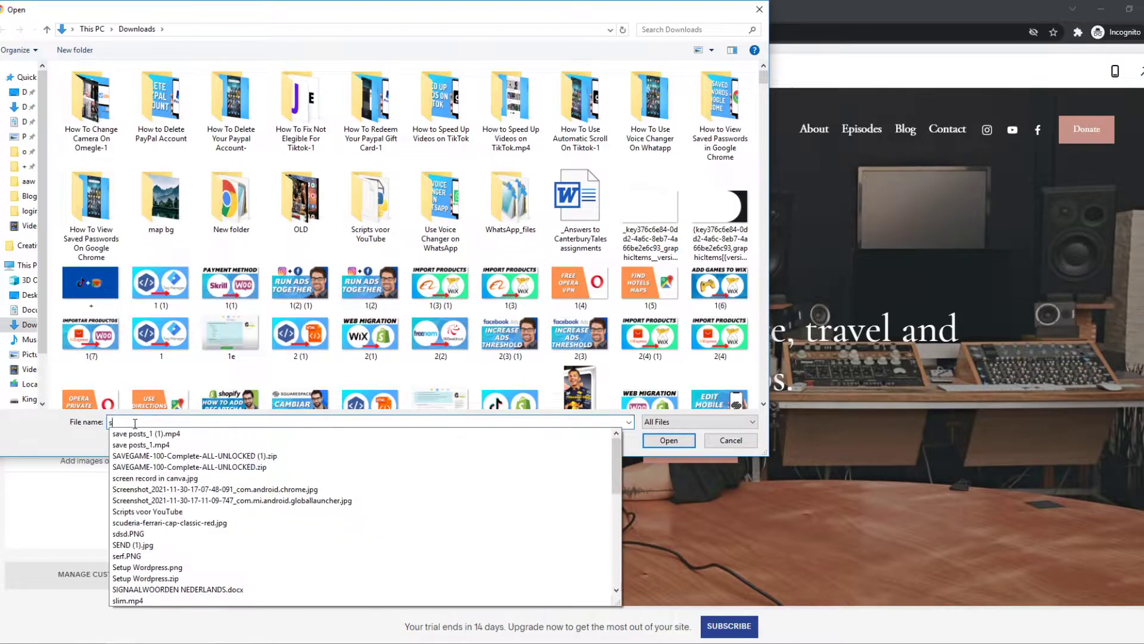
text(up)
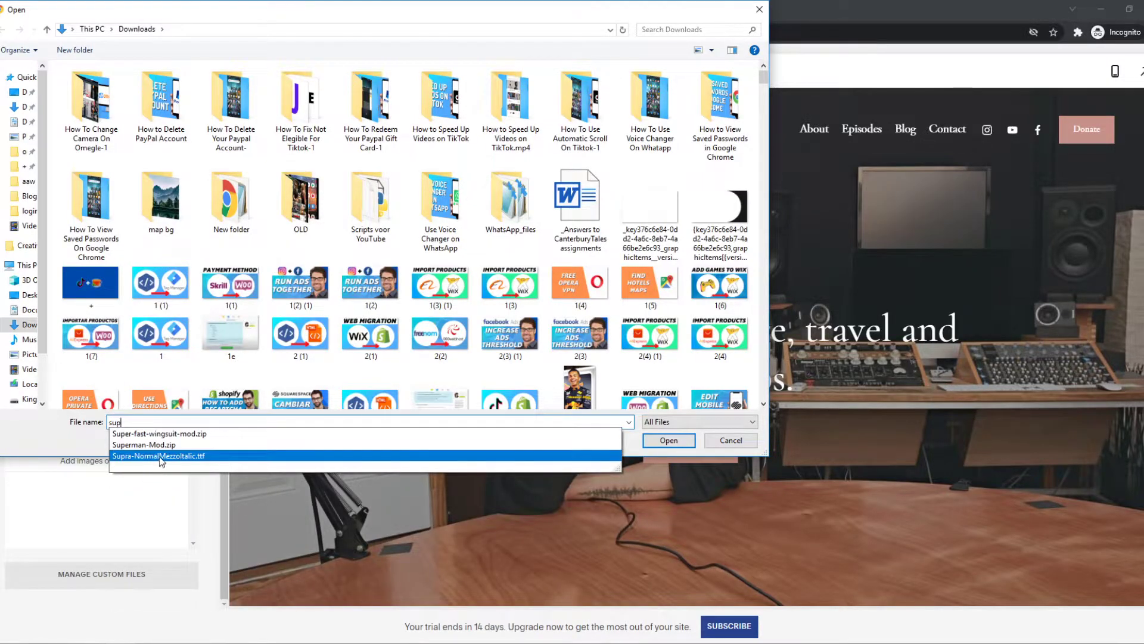
click(181, 456)
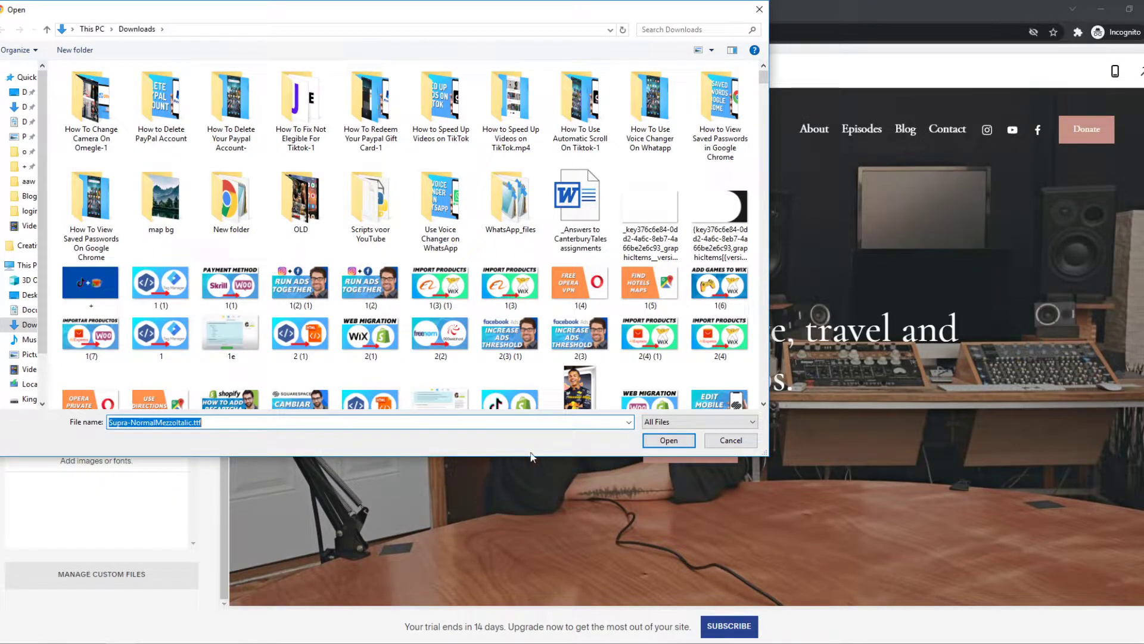
click(668, 440)
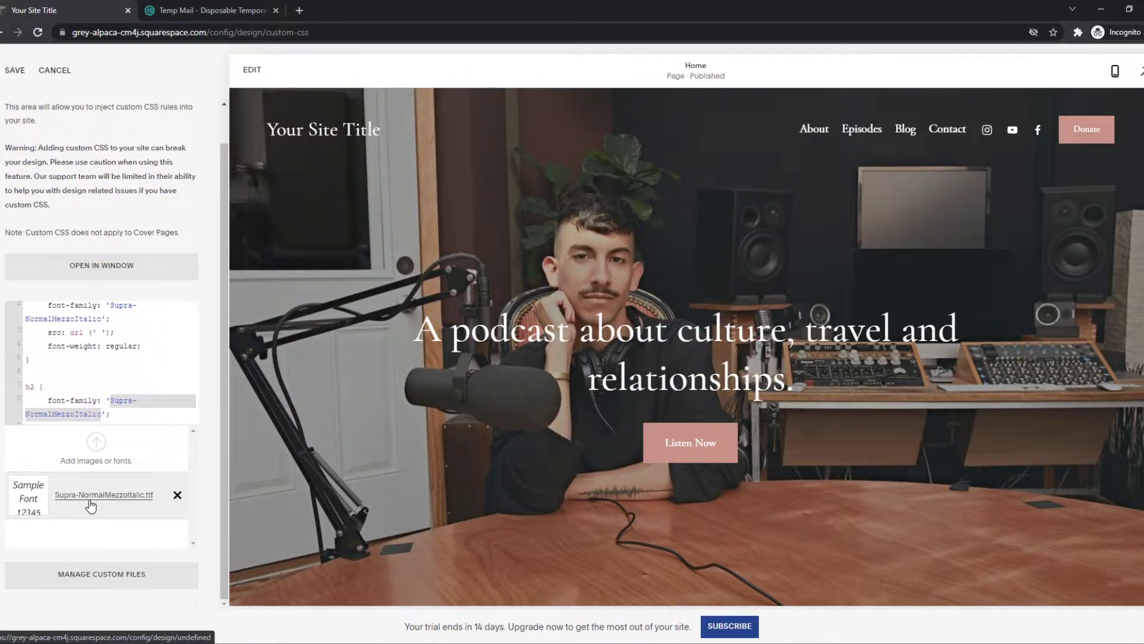
scroll(94, 384, up, 1)
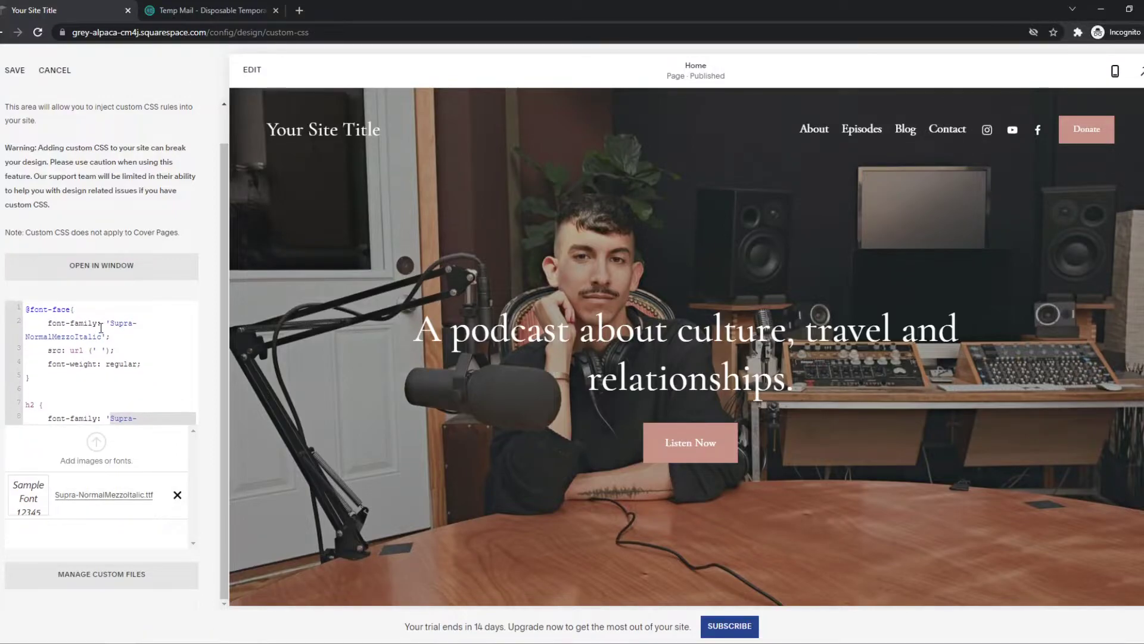
scroll(99, 376, down, 1)
scroll(70, 354, up, 1)
click(96, 351)
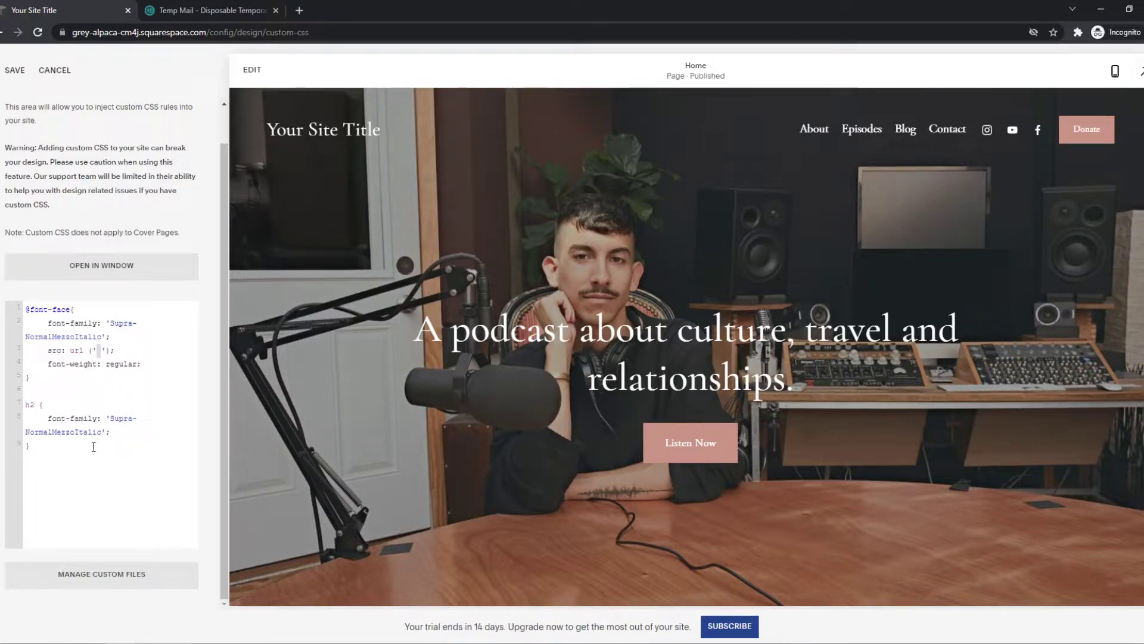
scroll(95, 452, down, 1)
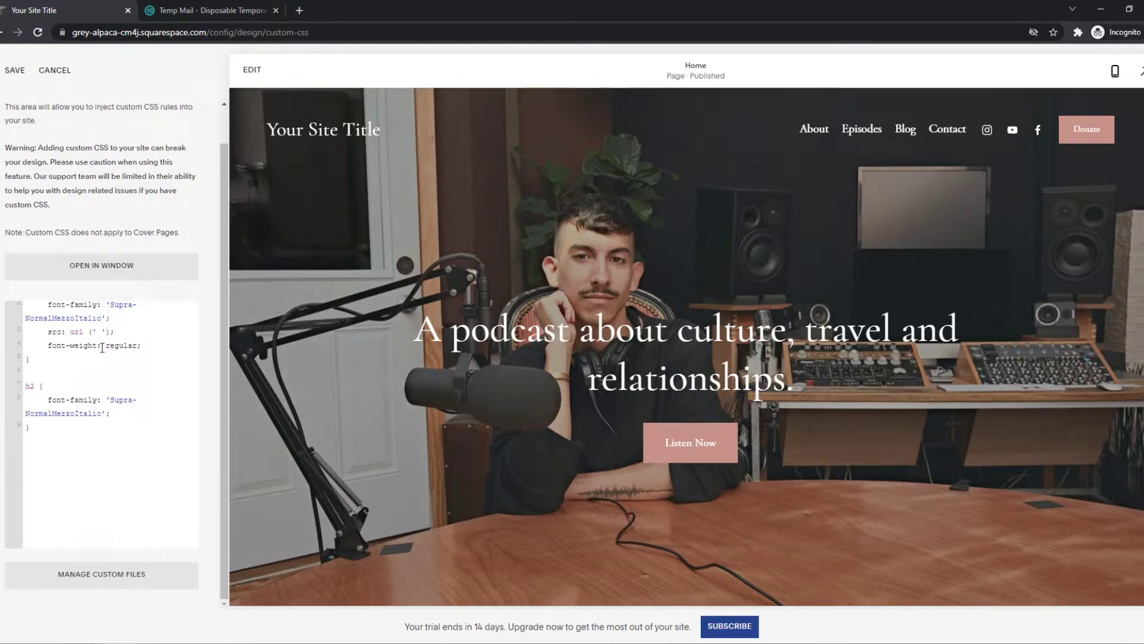
click(89, 573)
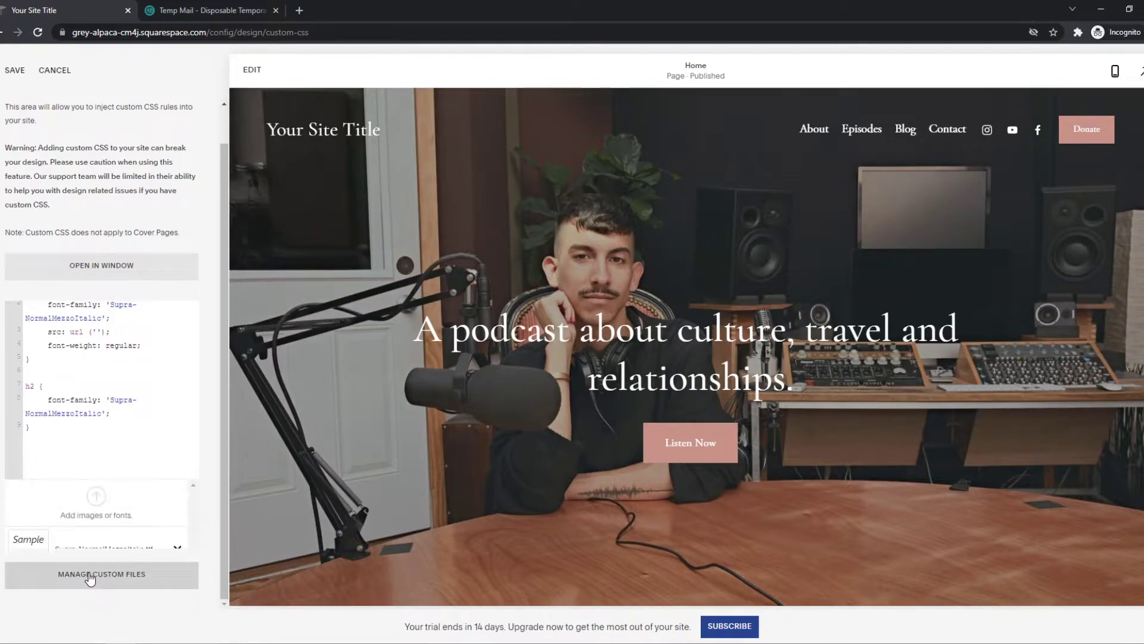
click(83, 497)
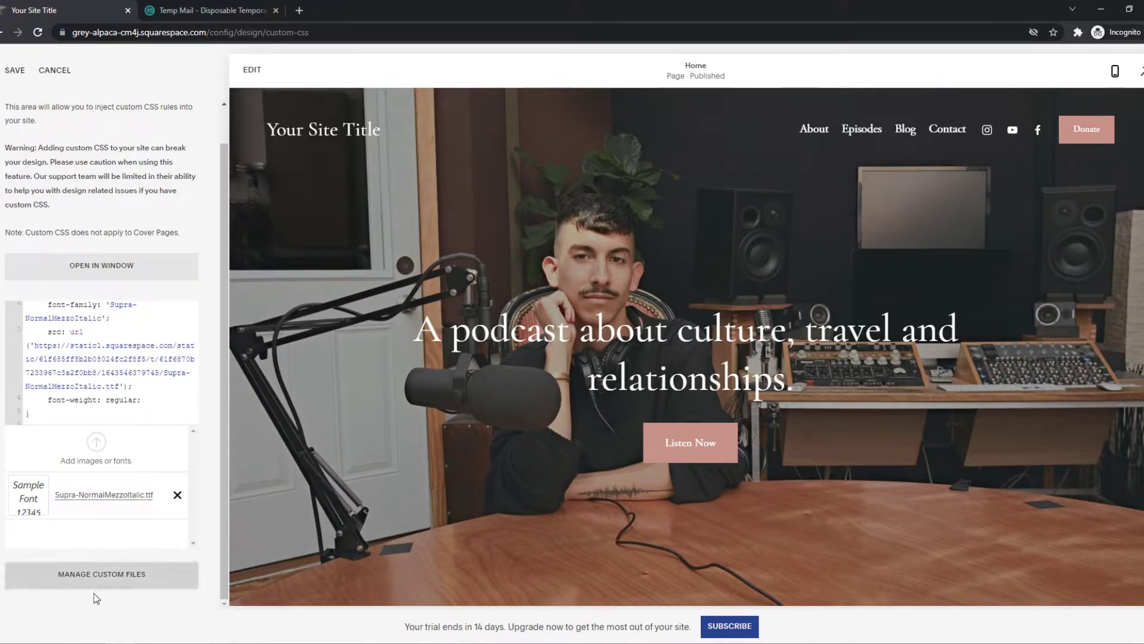
Save the CSS, reopen Custom CSS, and check the font name and custom files list.
click(14, 70)
click(10, 71)
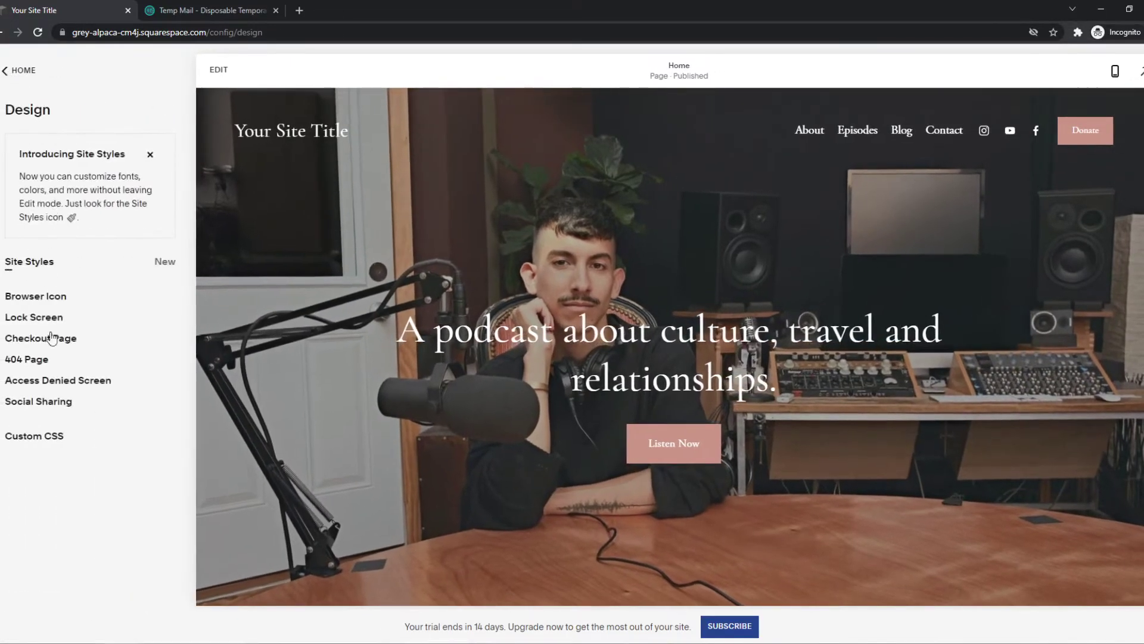
click(31, 436)
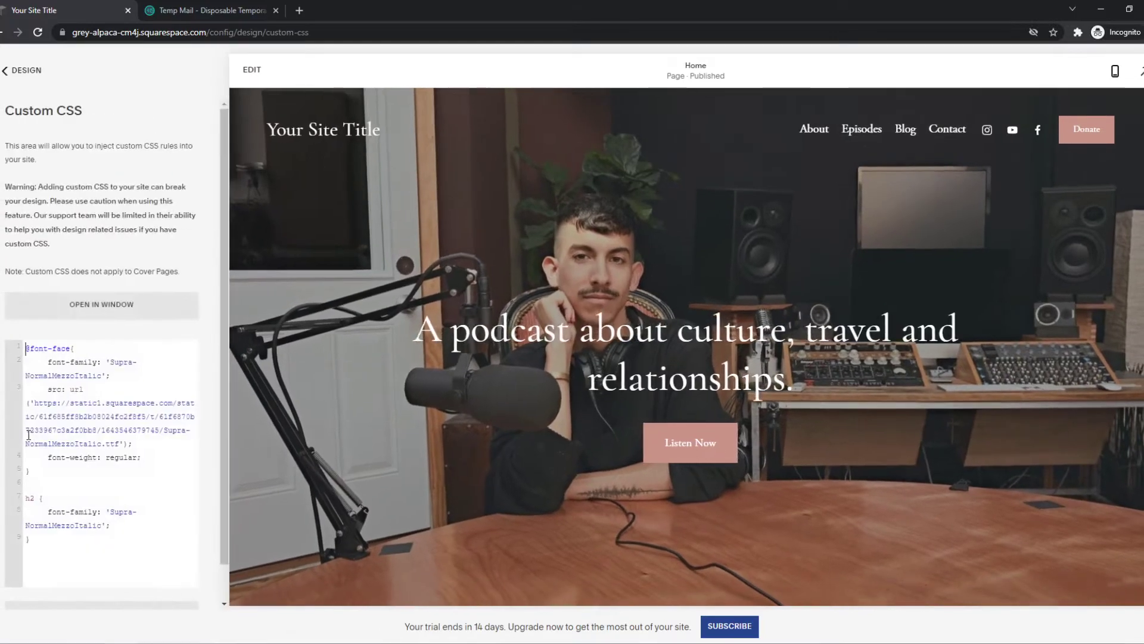
scroll(48, 413, down, 1)
scroll(48, 413, up, 1)
drag(109, 363, 104, 376)
scroll(88, 578, down, 1)
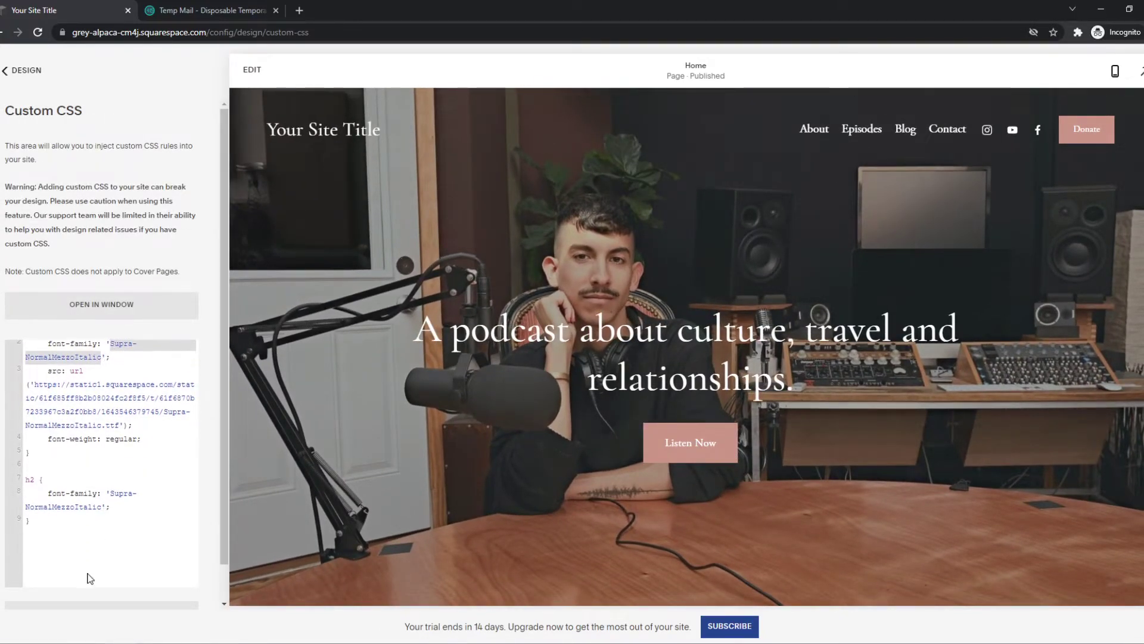
scroll(88, 579, down, 1)
click(97, 574)
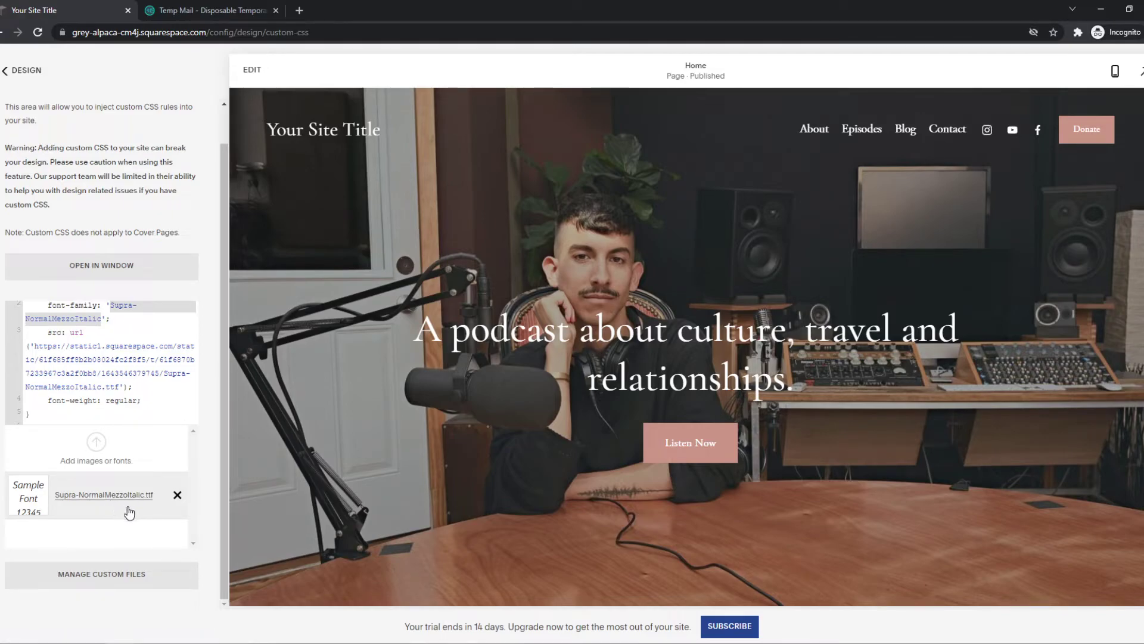
scroll(75, 380, up, 1)
scroll(76, 380, up, 1)
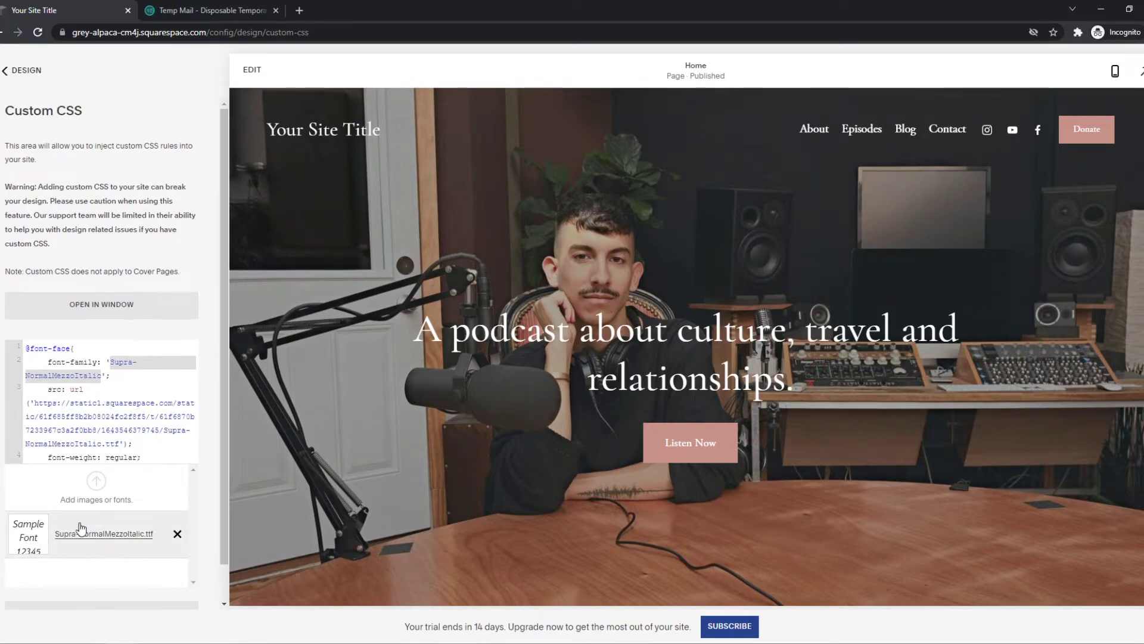
click(115, 369)
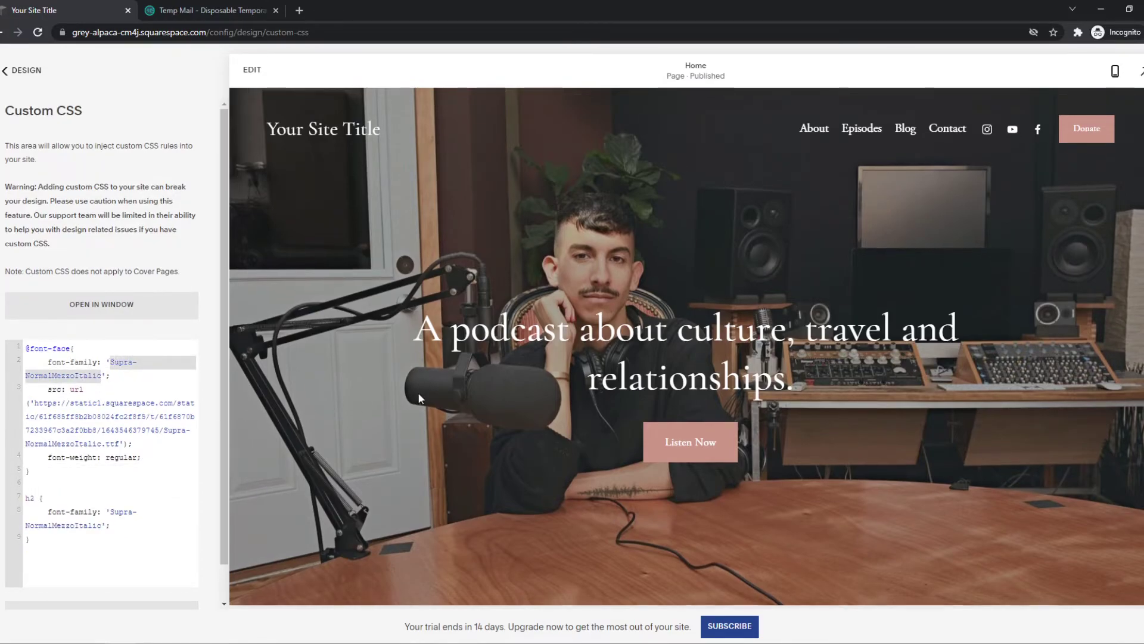
scroll(417, 392, down, 5)
scroll(417, 391, down, 2)
scroll(418, 393, up, 2)
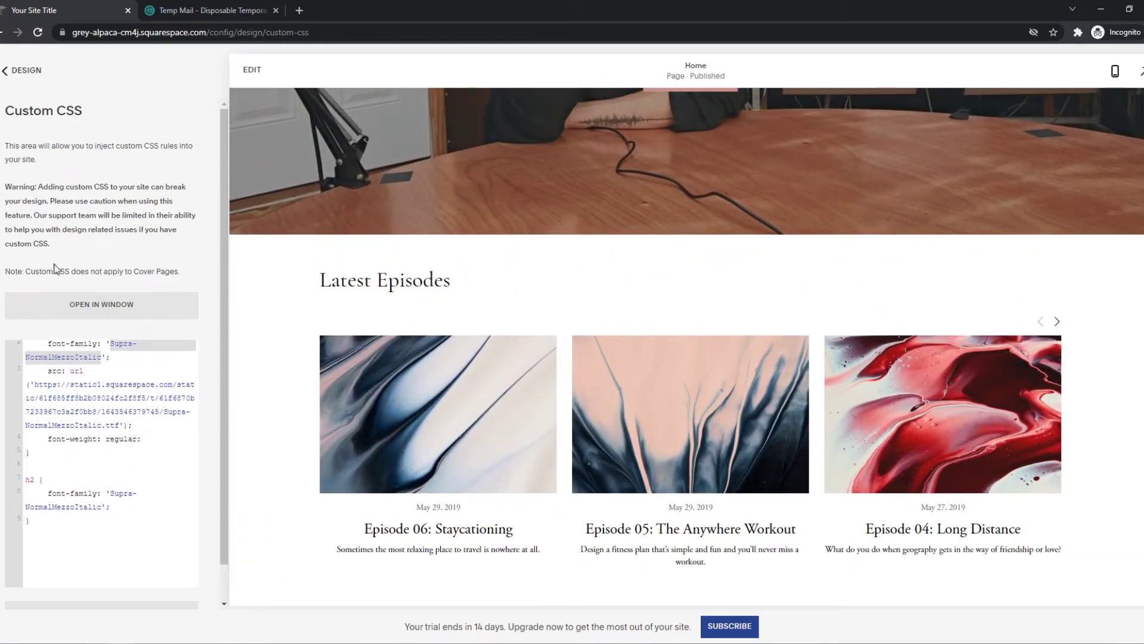
scroll(432, 385, down, 2)
scroll(432, 385, down, 3)
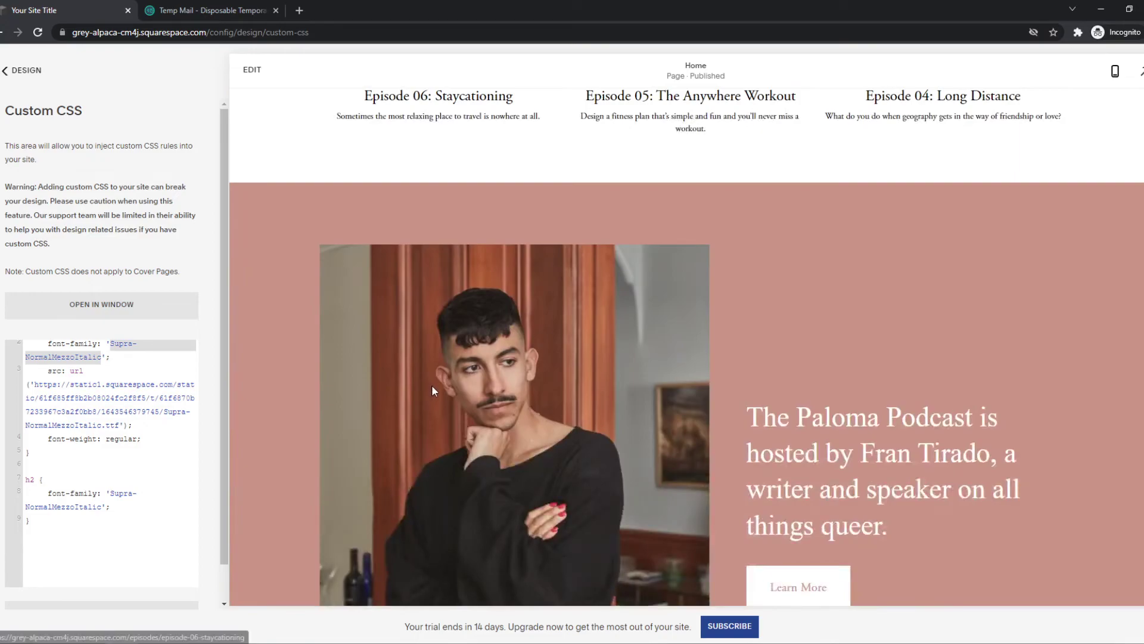
scroll(432, 385, up, 4)
scroll(125, 405, up, 1)
scroll(125, 404, down, 1)
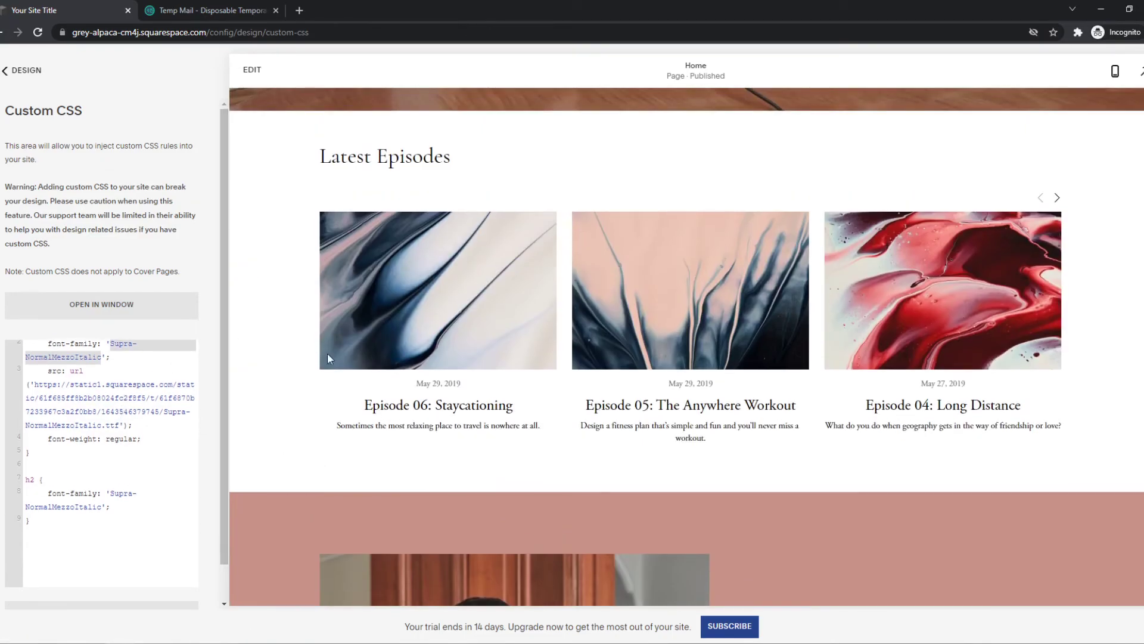
scroll(457, 370, down, 2)
scroll(398, 319, up, 4)
drag(358, 344, 537, 353)
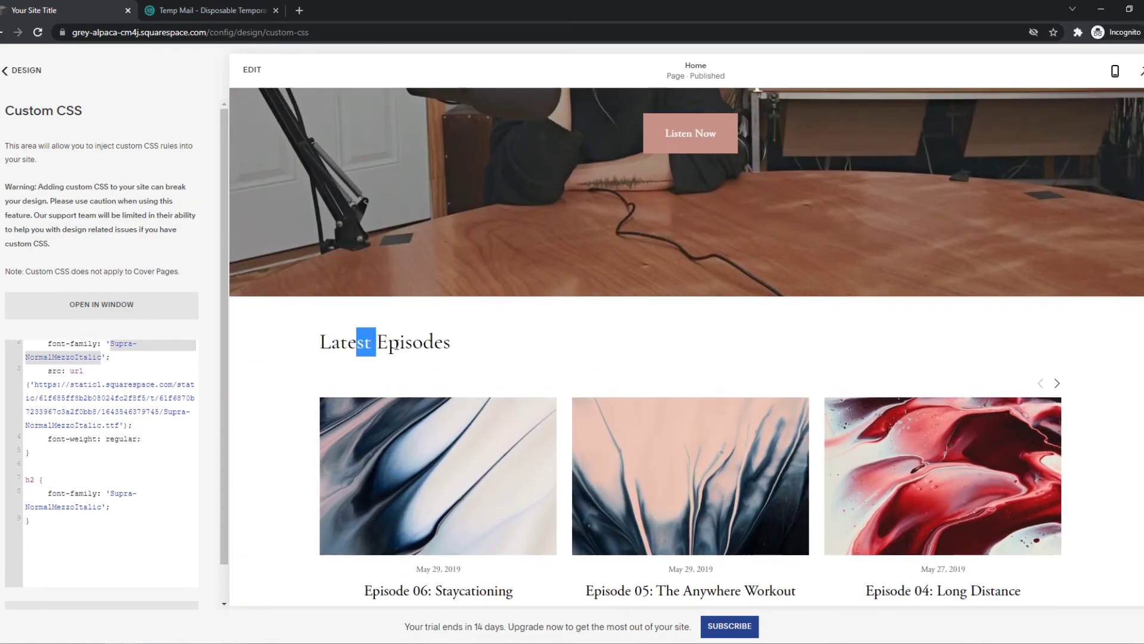
scroll(537, 352, down, 5)
scroll(541, 353, down, 5)
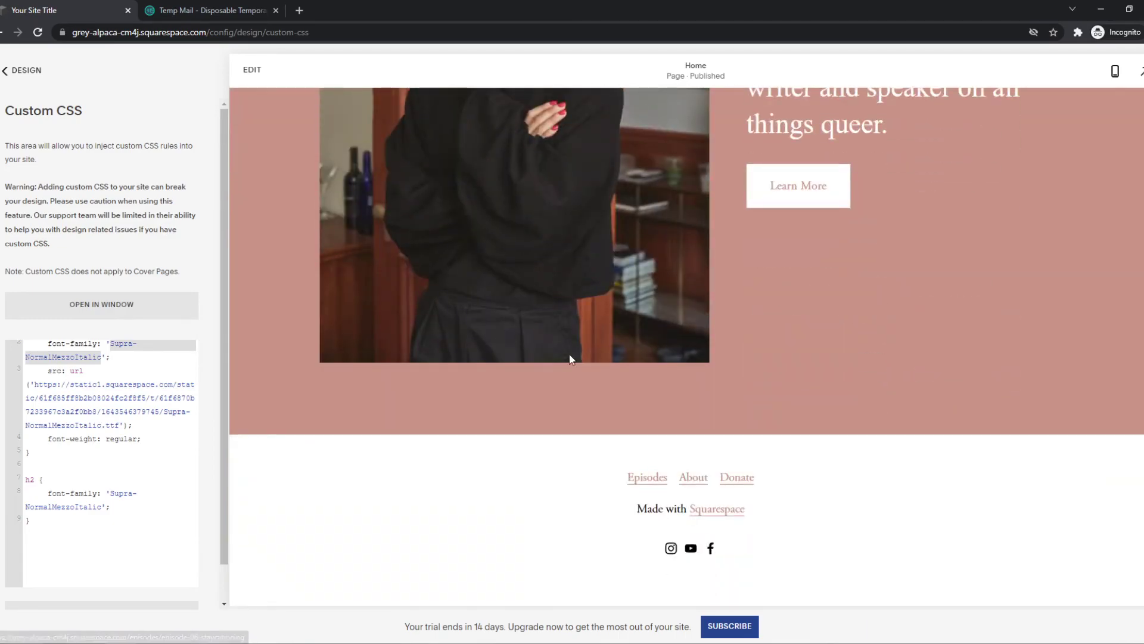
scroll(567, 358, up, 1)
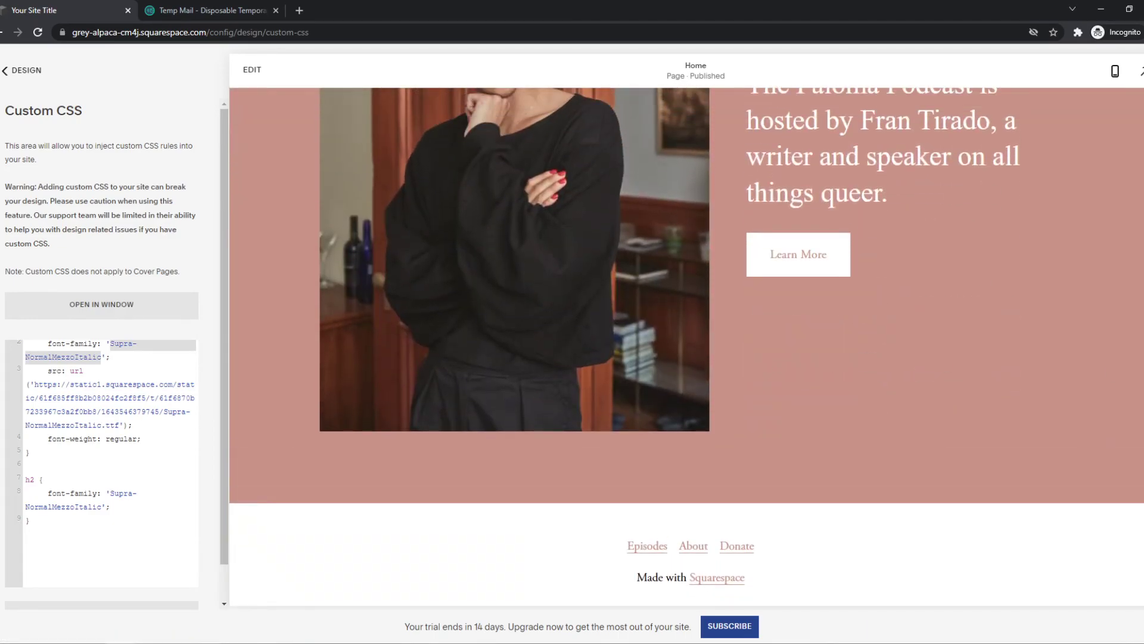